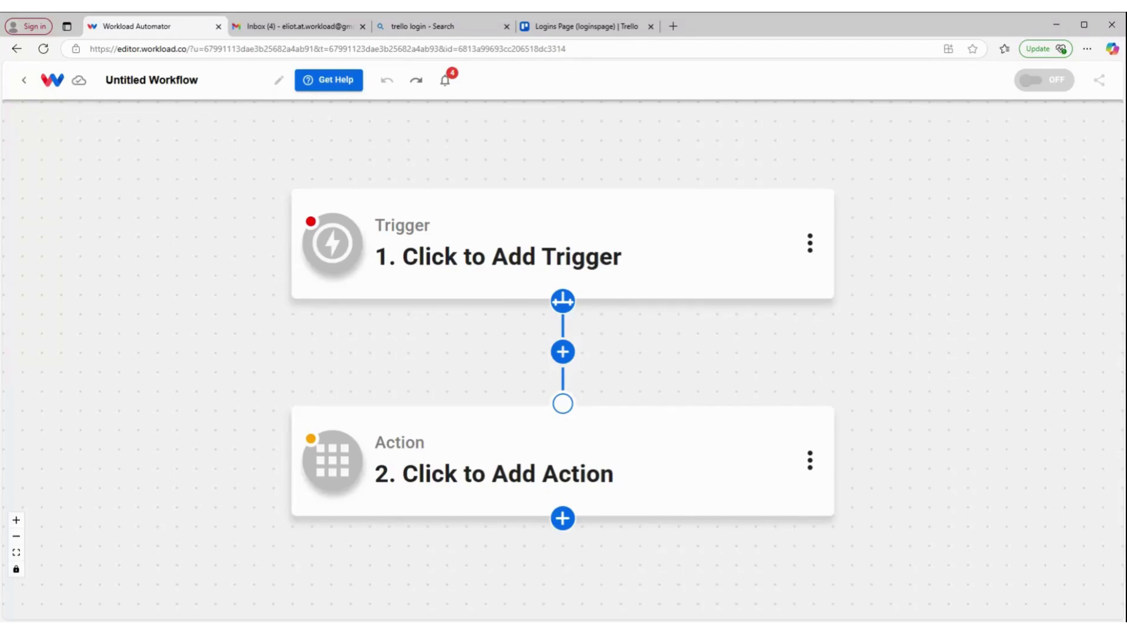
# Rename the workflow title to 'gmail search to slack', correcting the typo.
pyautogui.click(151, 80)
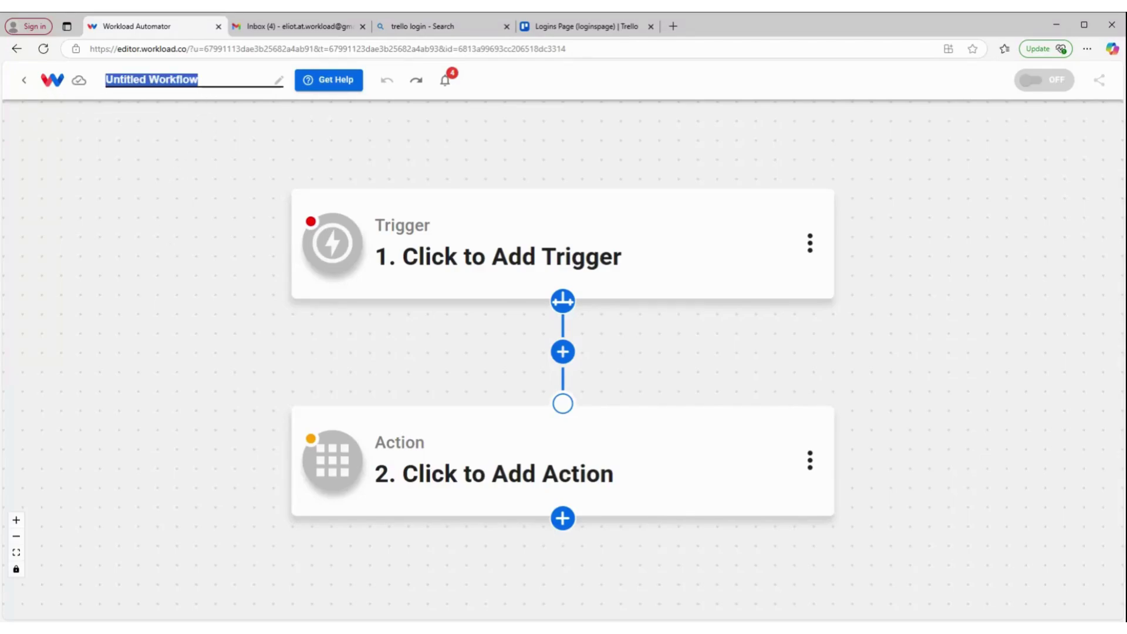
pyautogui.write('gmail to ')
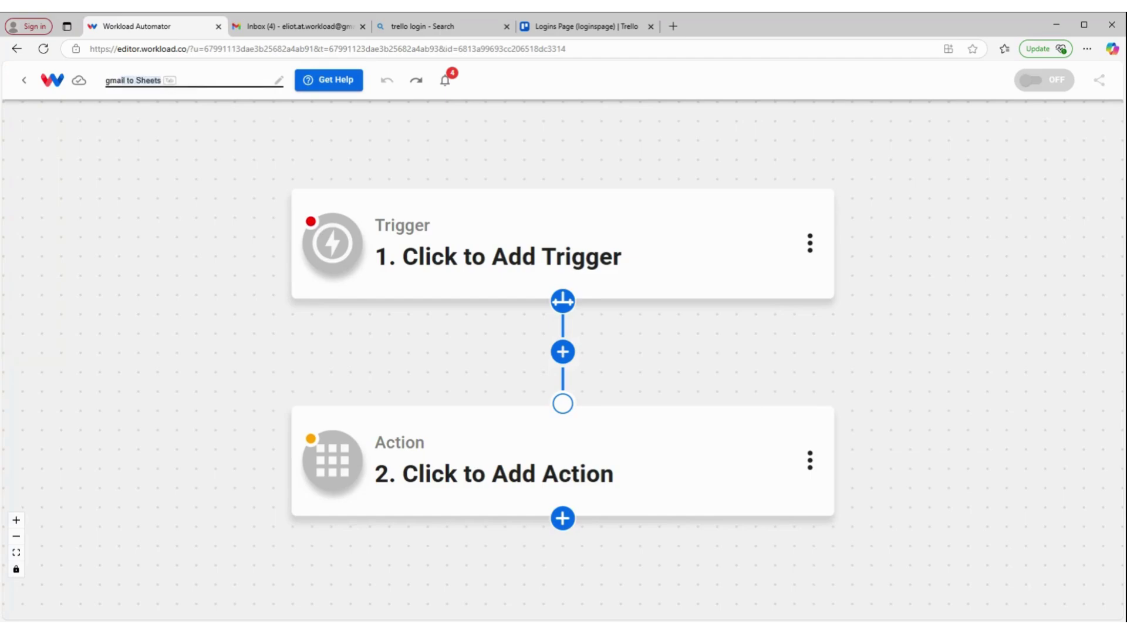
pyautogui.press('BackSpace')
pyautogui.press('BackSpace')
pyautogui.press('BackSpace')
pyautogui.write('e')
pyautogui.press('BackSpace')
pyautogui.write('es')
pyautogui.write('arch to slack')
pyautogui.press('Return')
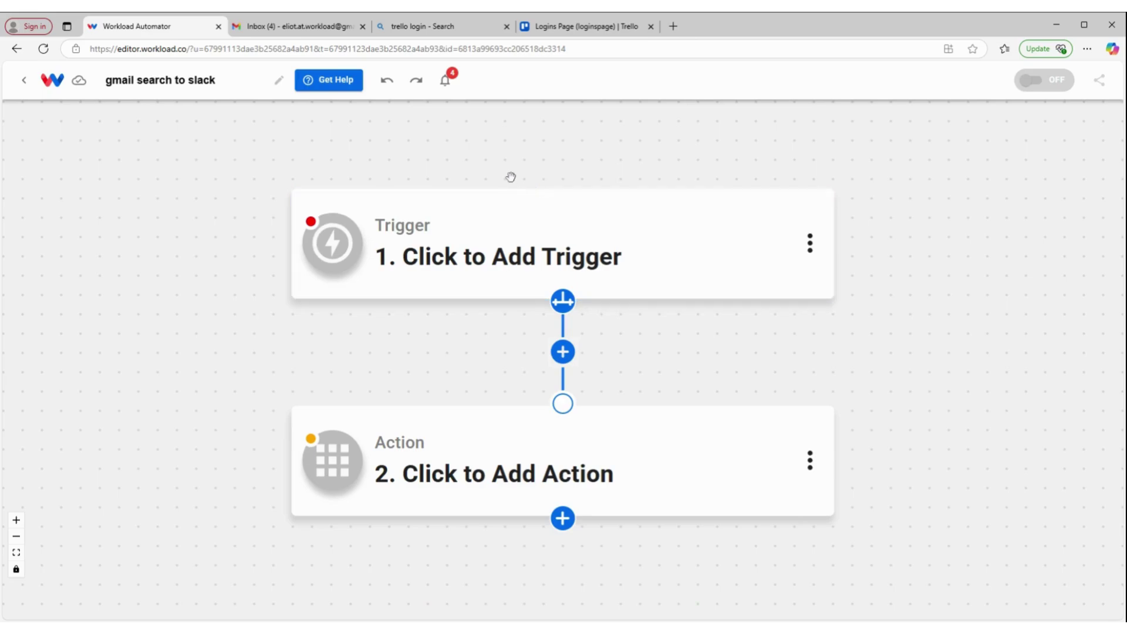
pyautogui.click(536, 219)
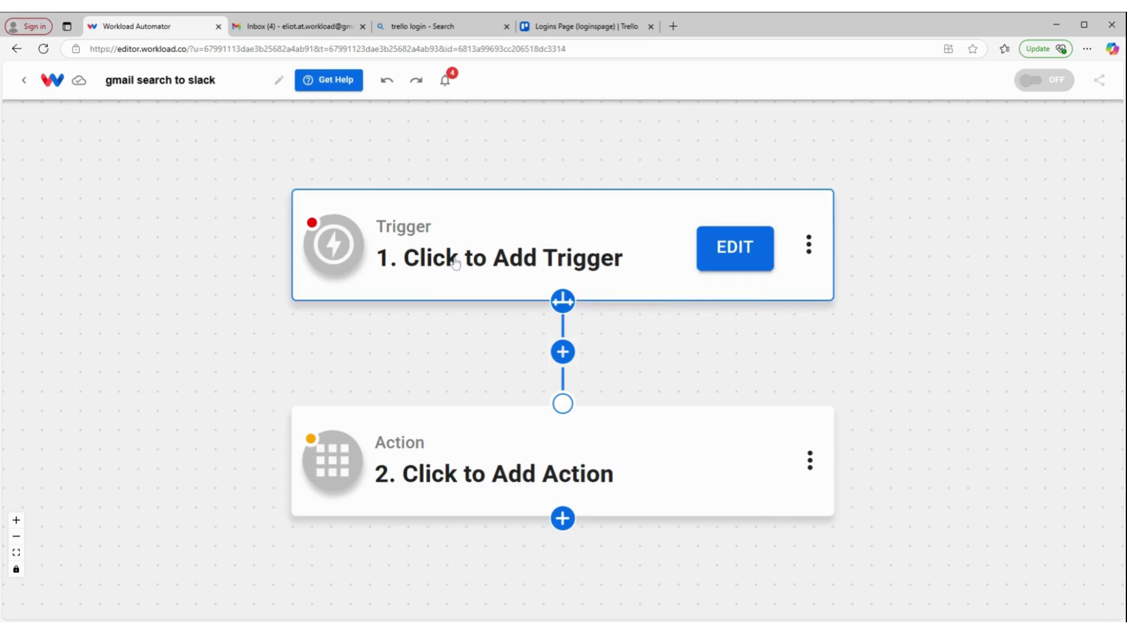
# Make the trigger Google Gmail's New Email Matching a Search event and confirm the connected Gmail account.
pyautogui.click(448, 260)
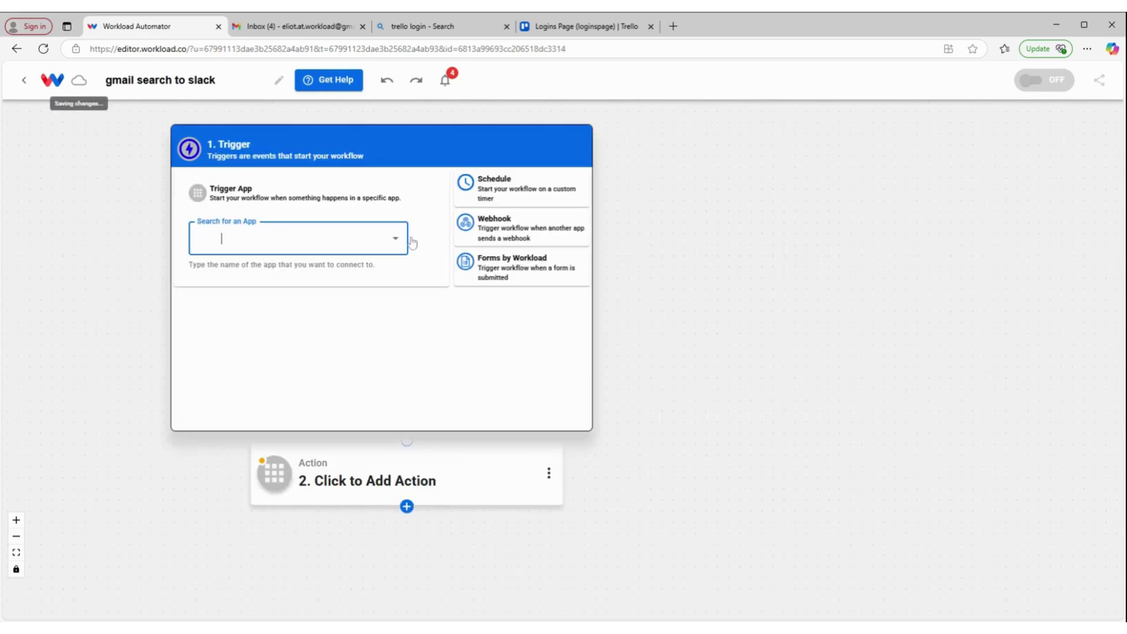
pyautogui.write('gmail')
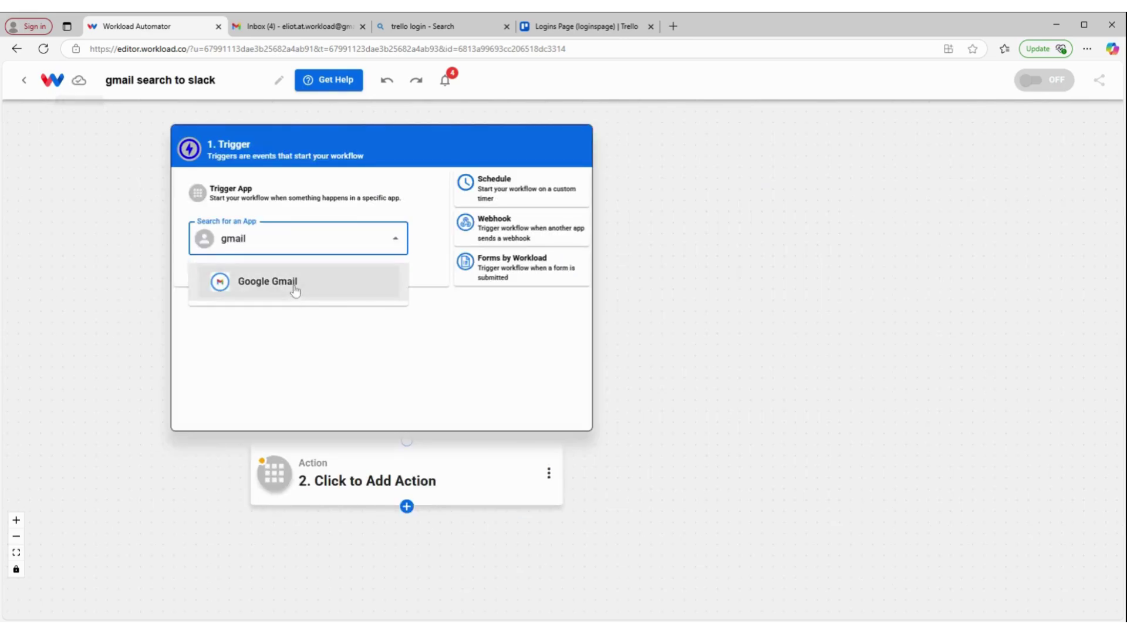
pyautogui.click(295, 288)
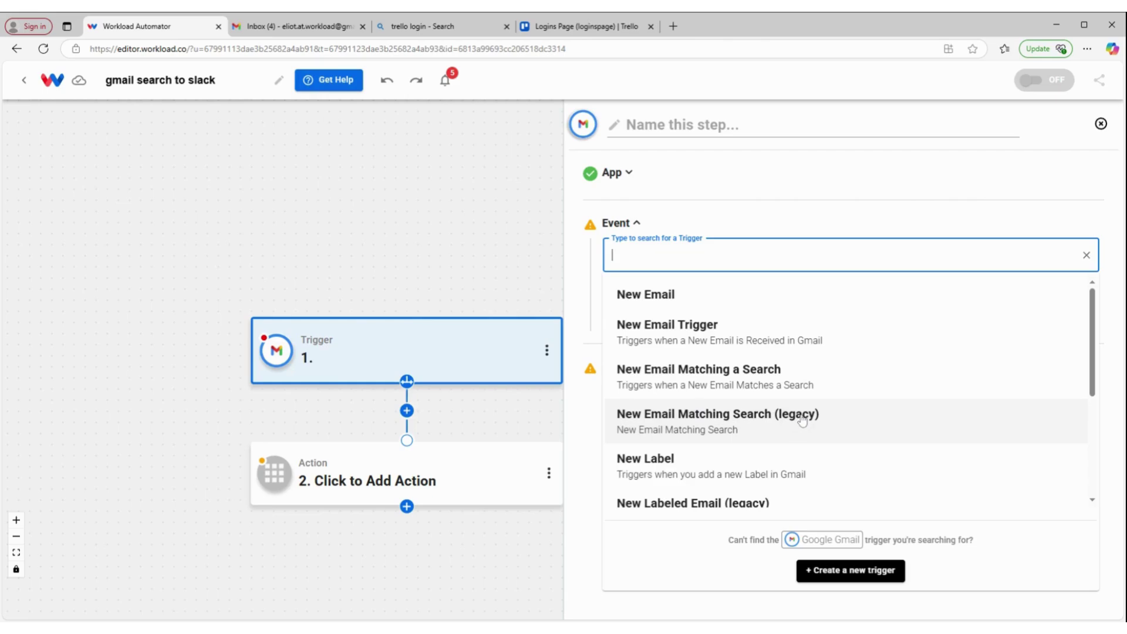
pyautogui.click(735, 377)
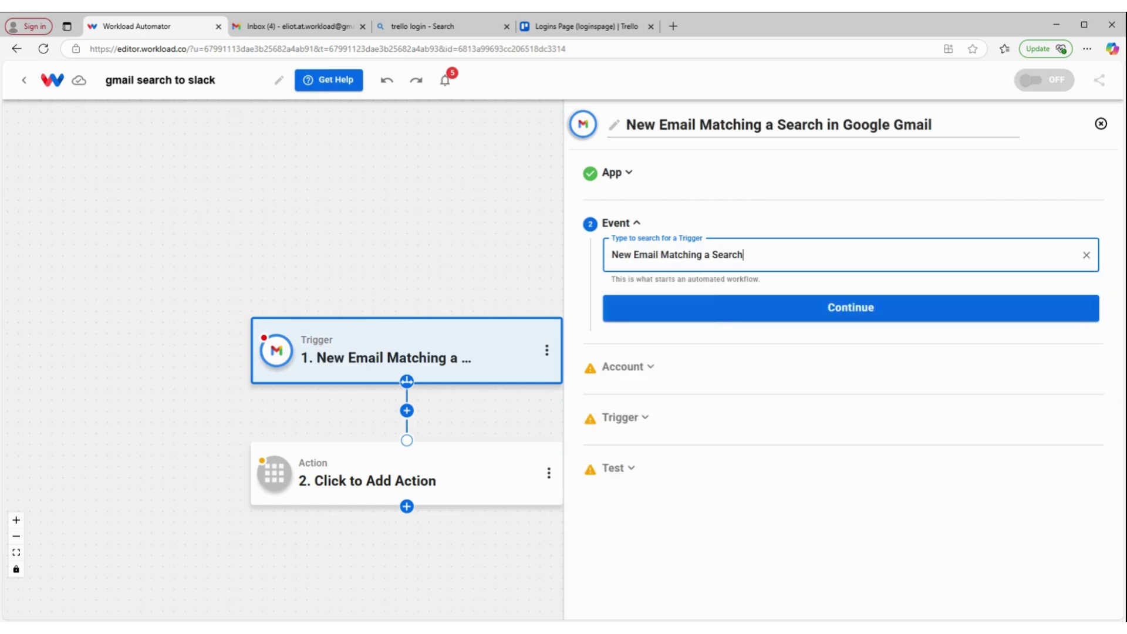
pyautogui.click(795, 306)
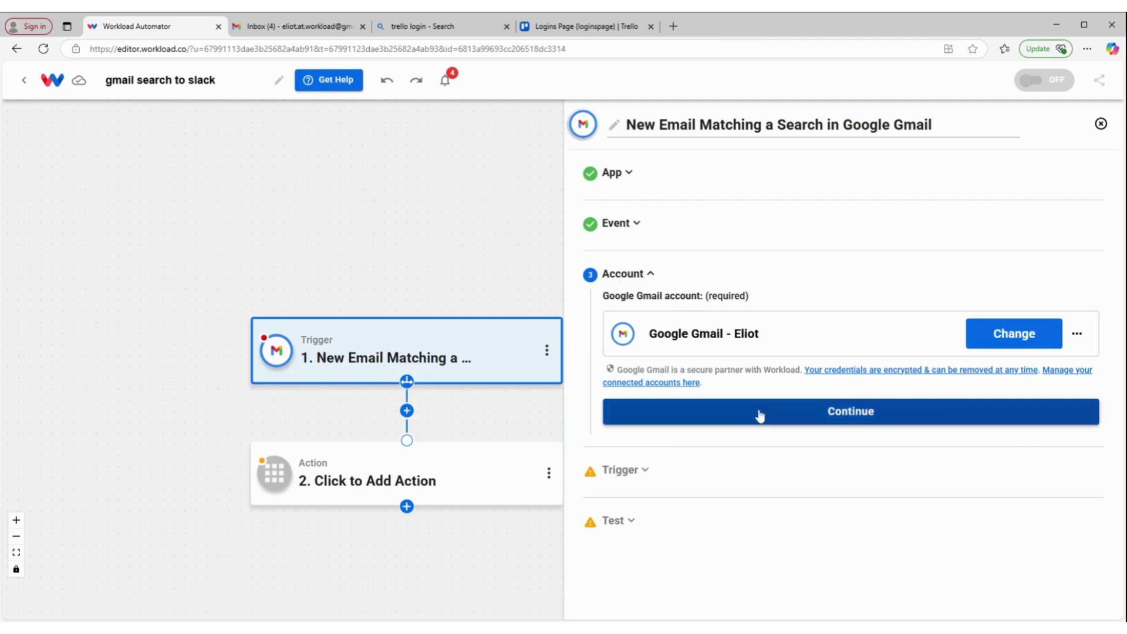
pyautogui.click(757, 414)
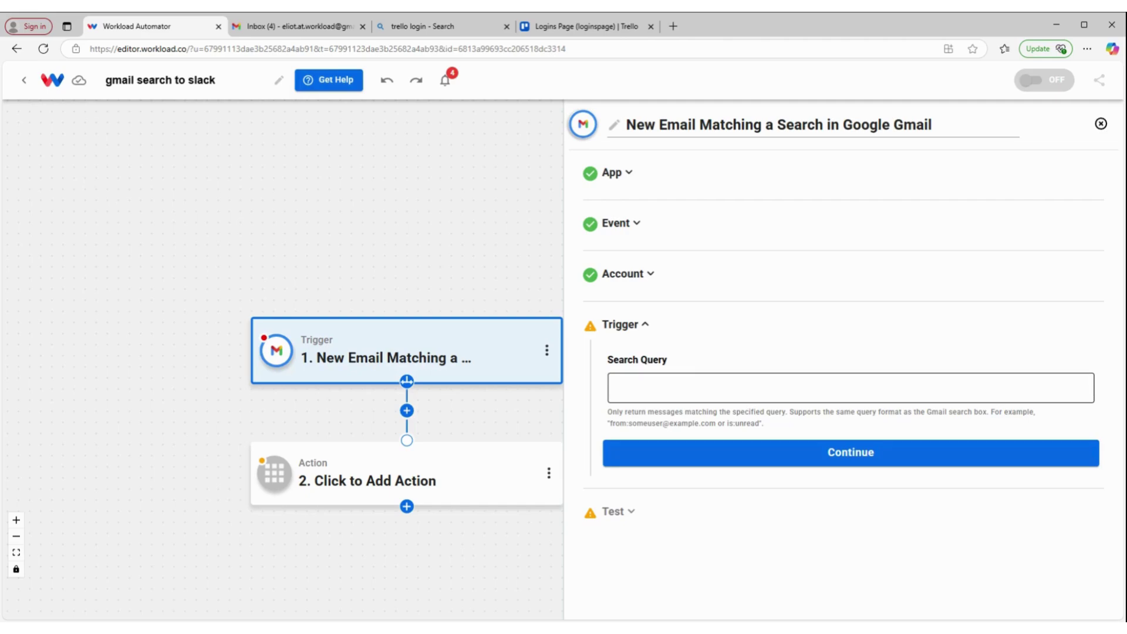
# Set the Gmail search query to 'new order' and test the trigger, finding a New Order email.
pyautogui.click(612, 388)
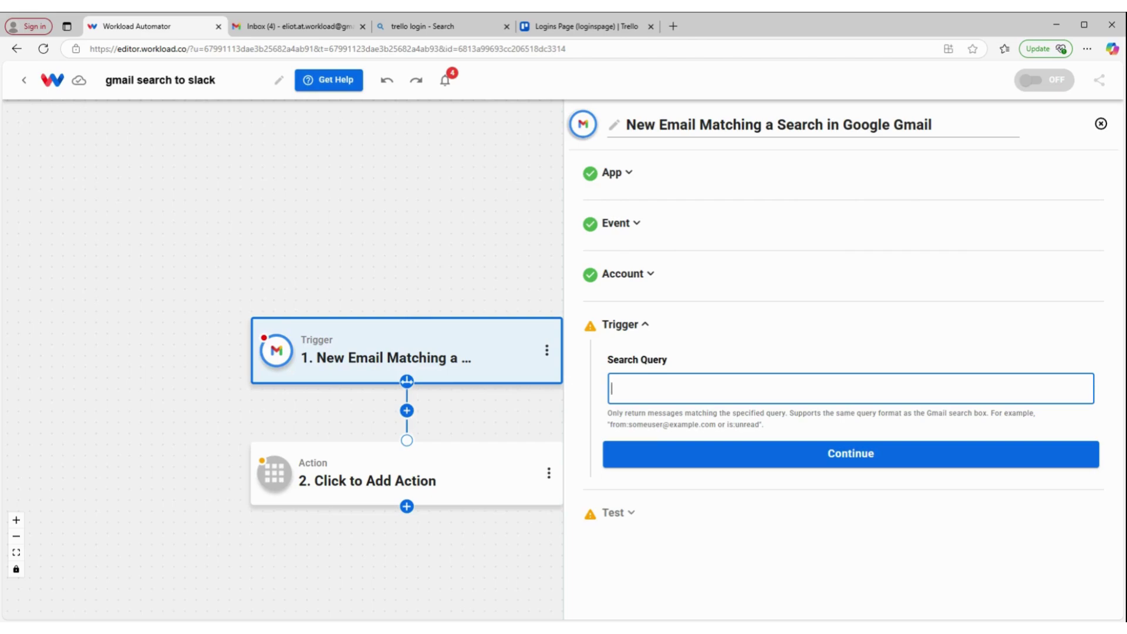
pyautogui.write('"new order')
pyautogui.click(702, 460)
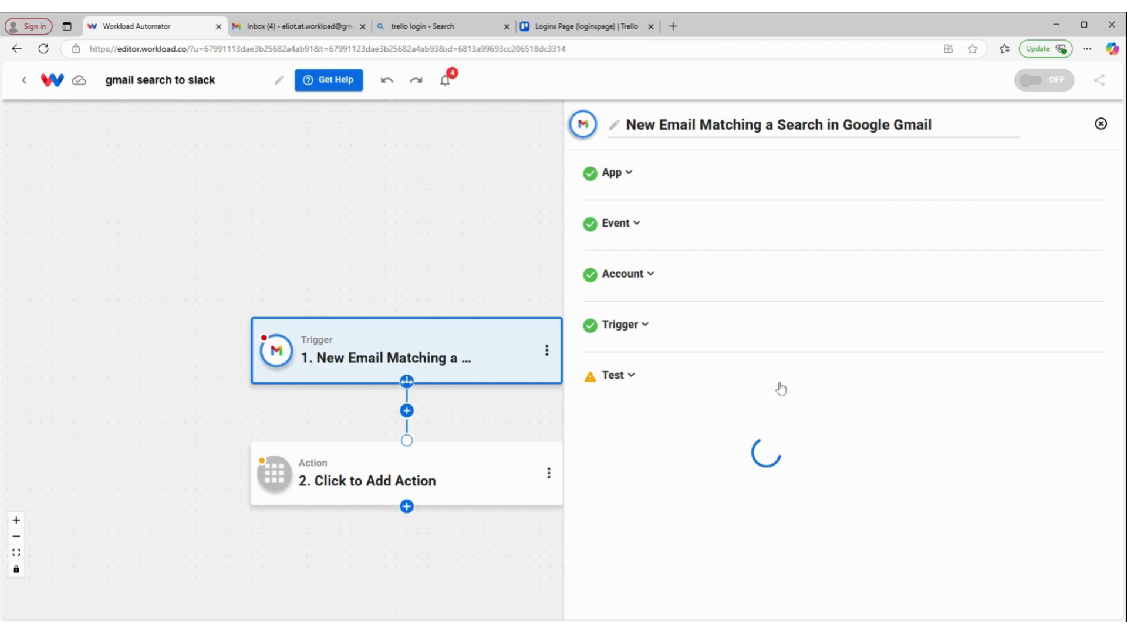
pyautogui.click(722, 539)
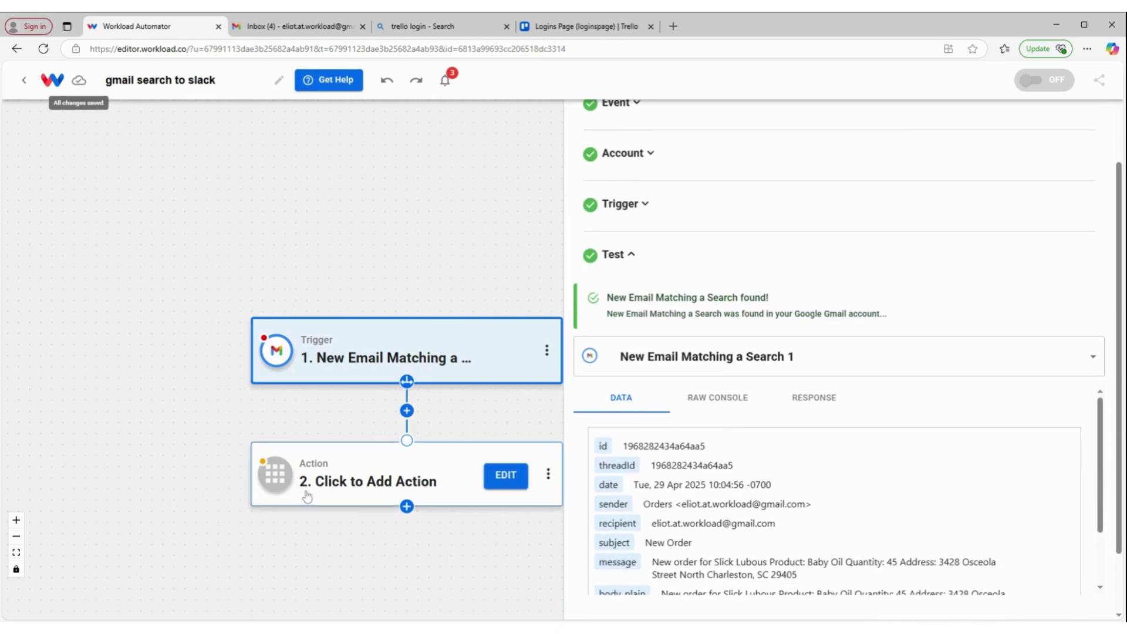
# Review the New Order test email data and finish the Gmail trigger step.
pyautogui.scroll(-1, 658, 501)
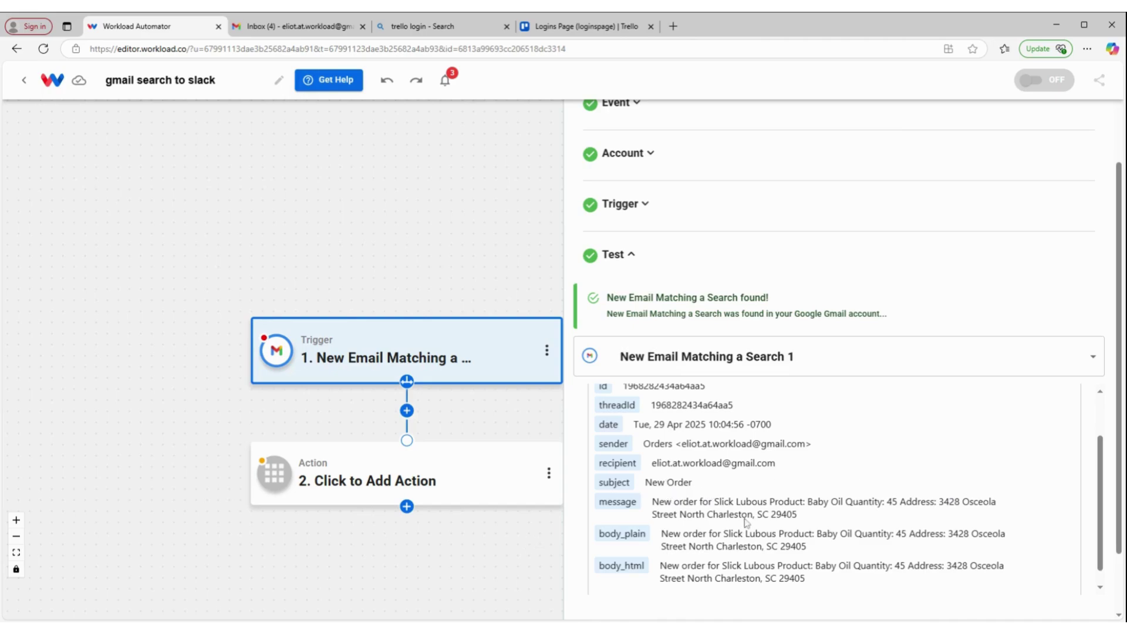
pyautogui.scroll(1, 761, 476)
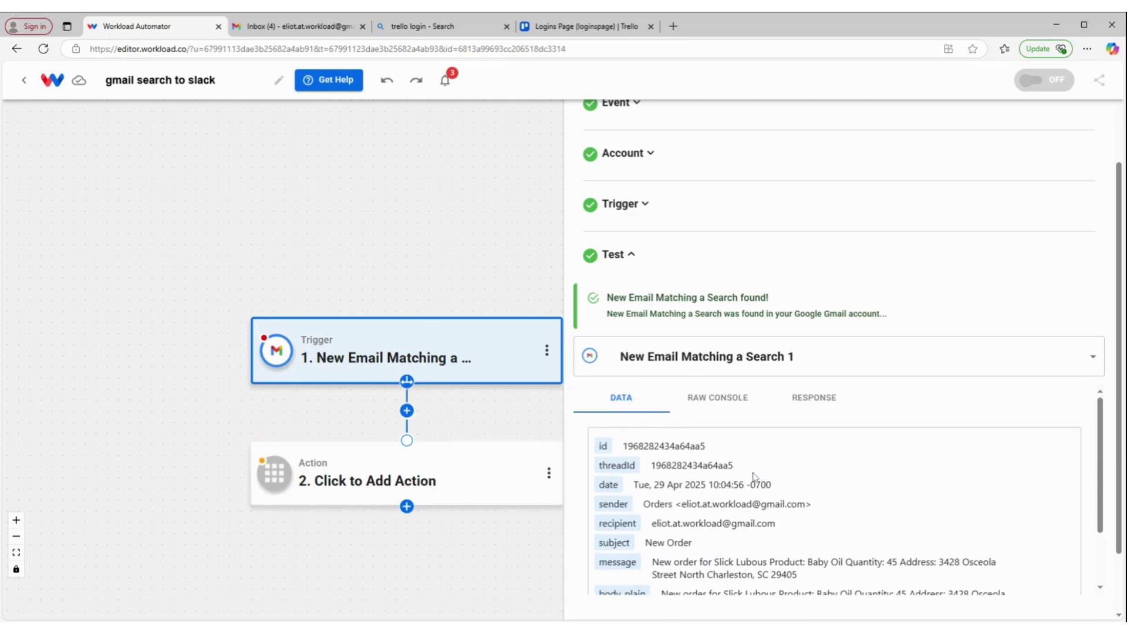
pyautogui.scroll(-1, 756, 486)
pyautogui.scroll(-1, 797, 430)
pyautogui.scroll(2, 804, 431)
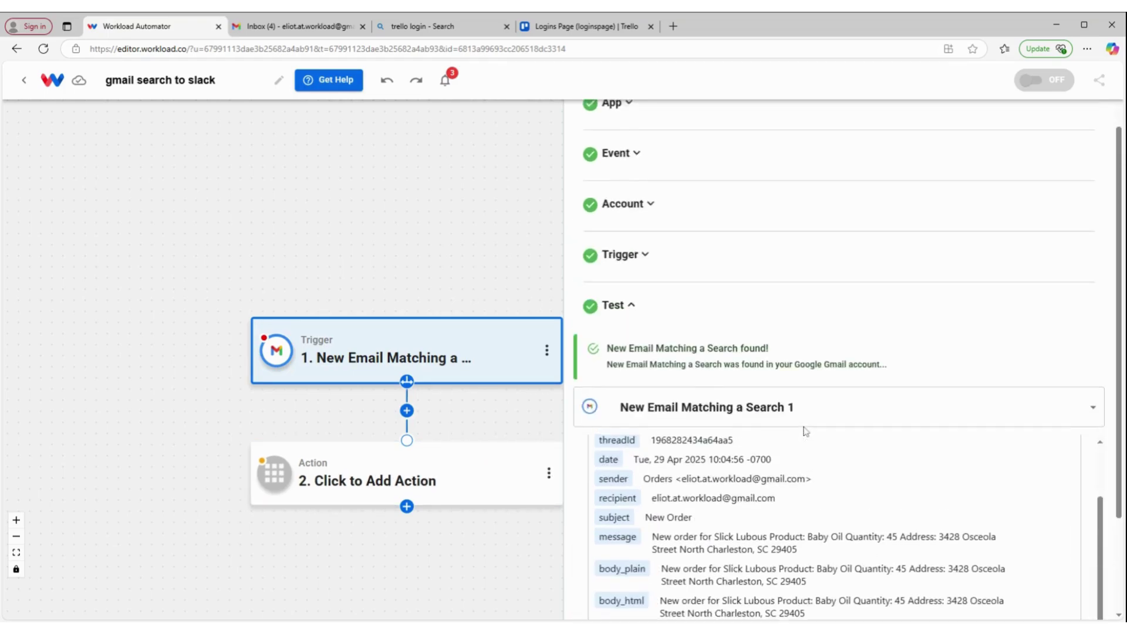
pyautogui.scroll(-1, 779, 448)
pyautogui.scroll(1, 777, 448)
pyautogui.scroll(-2, 689, 464)
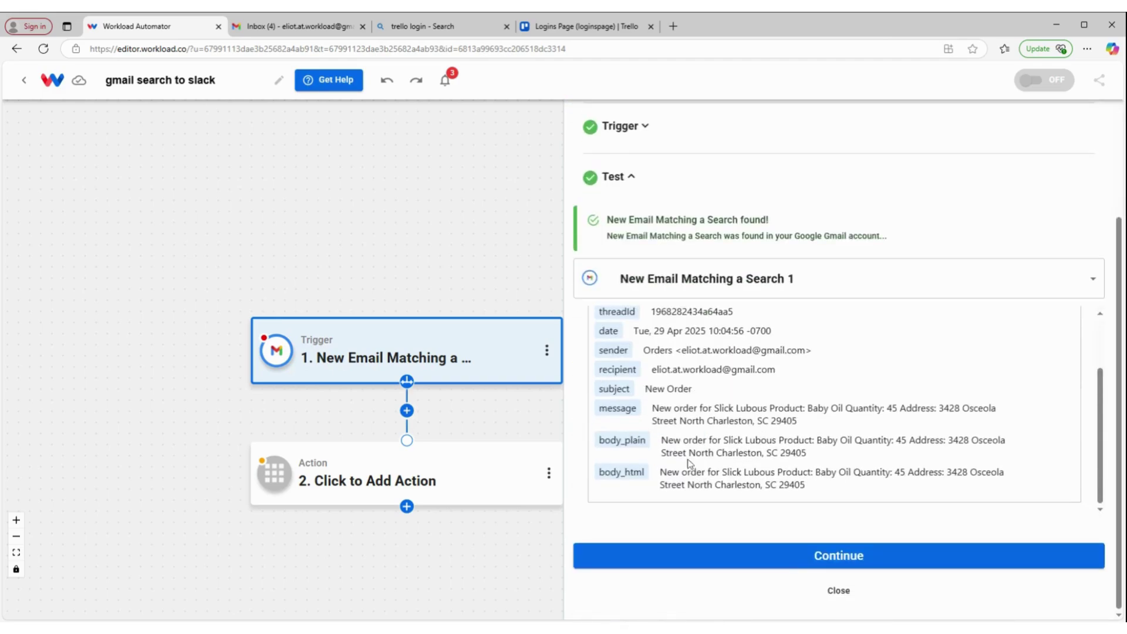
pyautogui.scroll(1, 1090, 405)
pyautogui.scroll(-1, 1090, 405)
pyautogui.click(766, 563)
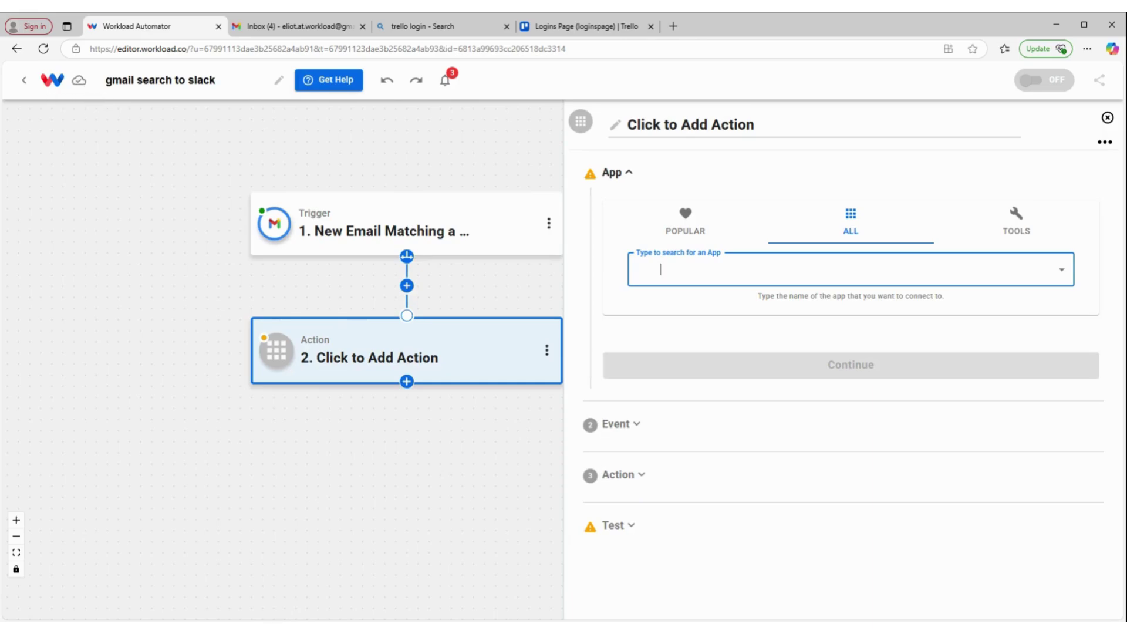
# Make the action Slack's Send Channel Message and confirm the connected Slack account.
pyautogui.write('slack')
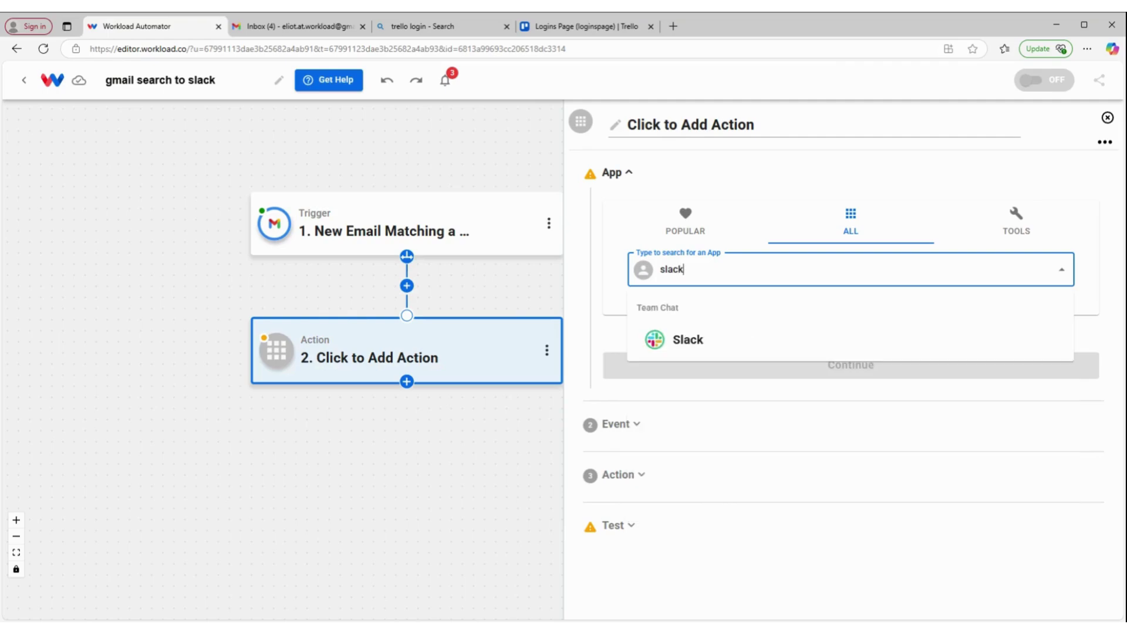
pyautogui.click(696, 347)
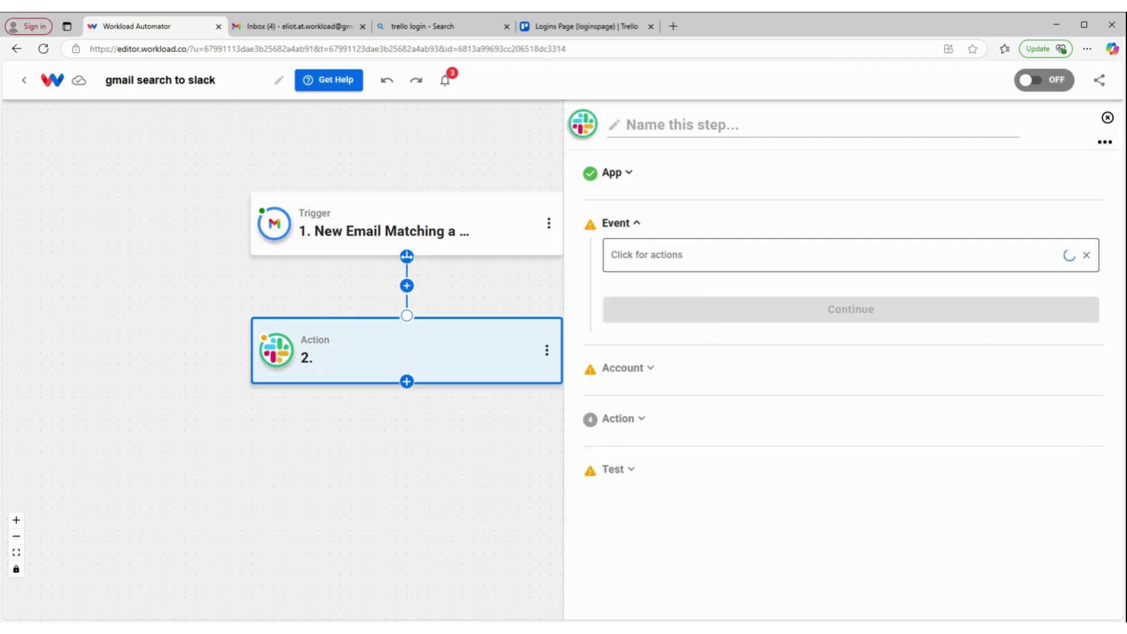
pyautogui.scroll(-10, 692, 411)
pyautogui.click(698, 479)
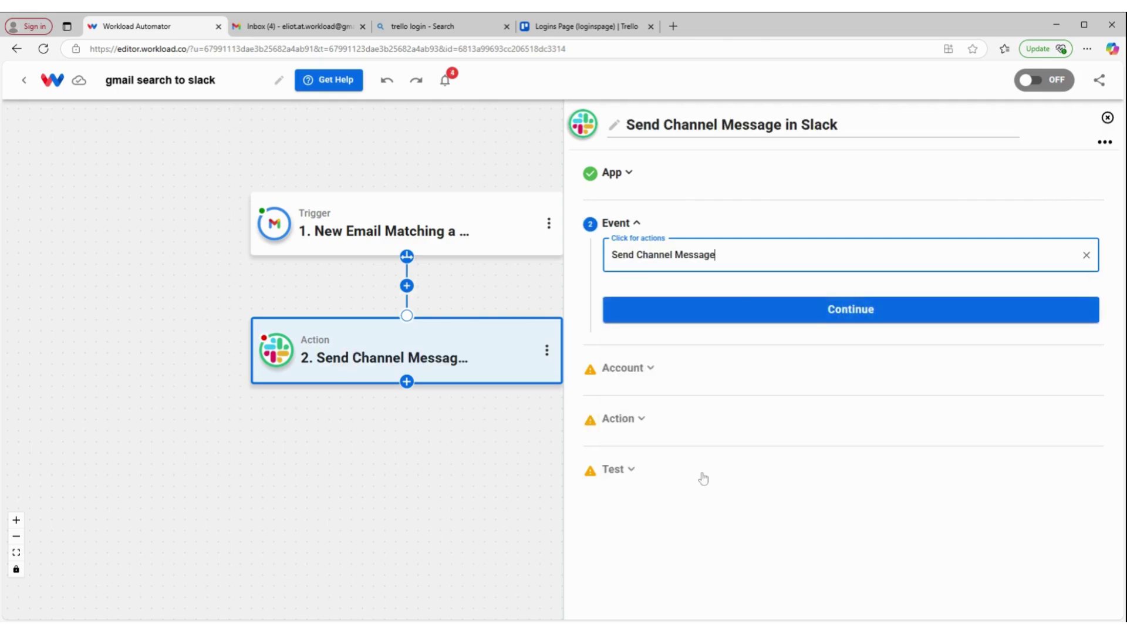
pyautogui.click(802, 317)
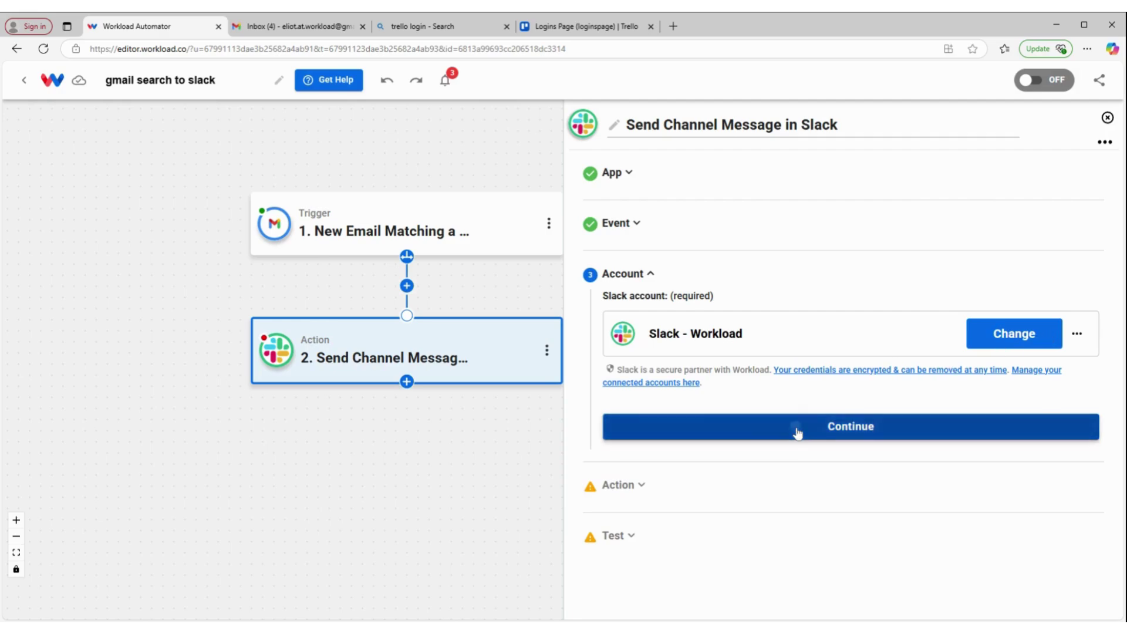
pyautogui.click(797, 433)
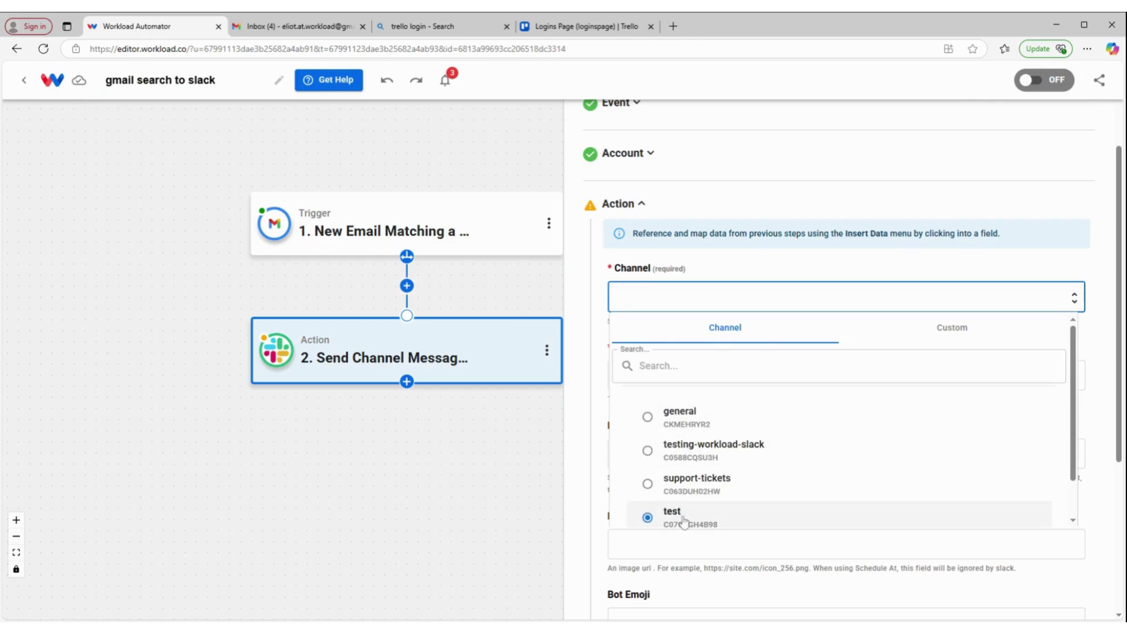
# Post to the test channel, using the Gmail email's message as the Message Text.
pyautogui.click(679, 518)
pyautogui.click(701, 338)
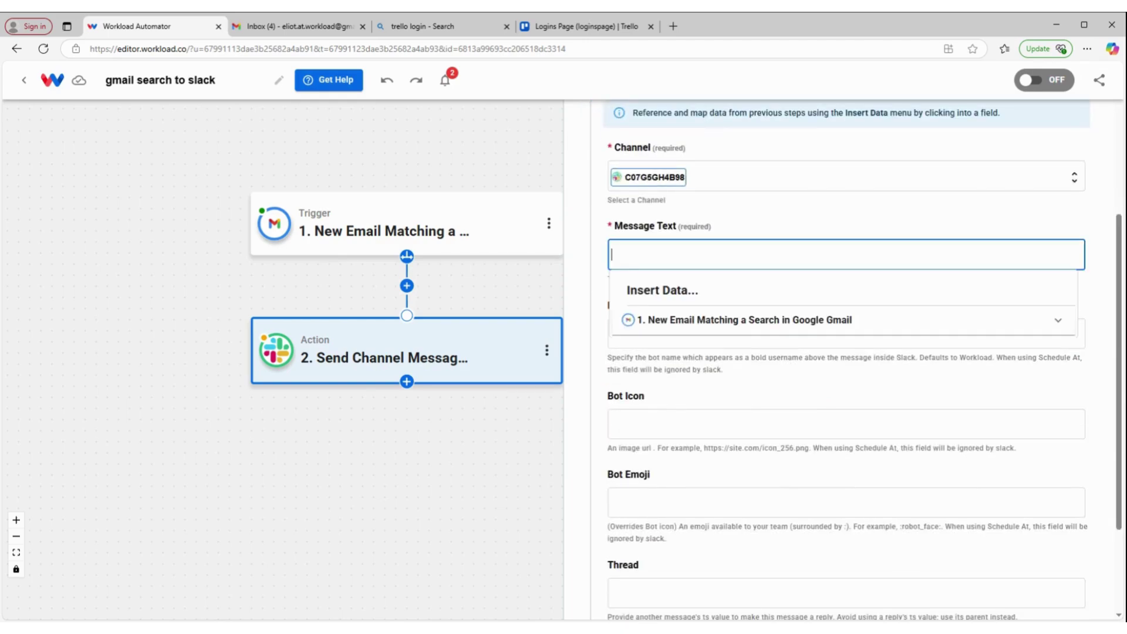
pyautogui.click(728, 321)
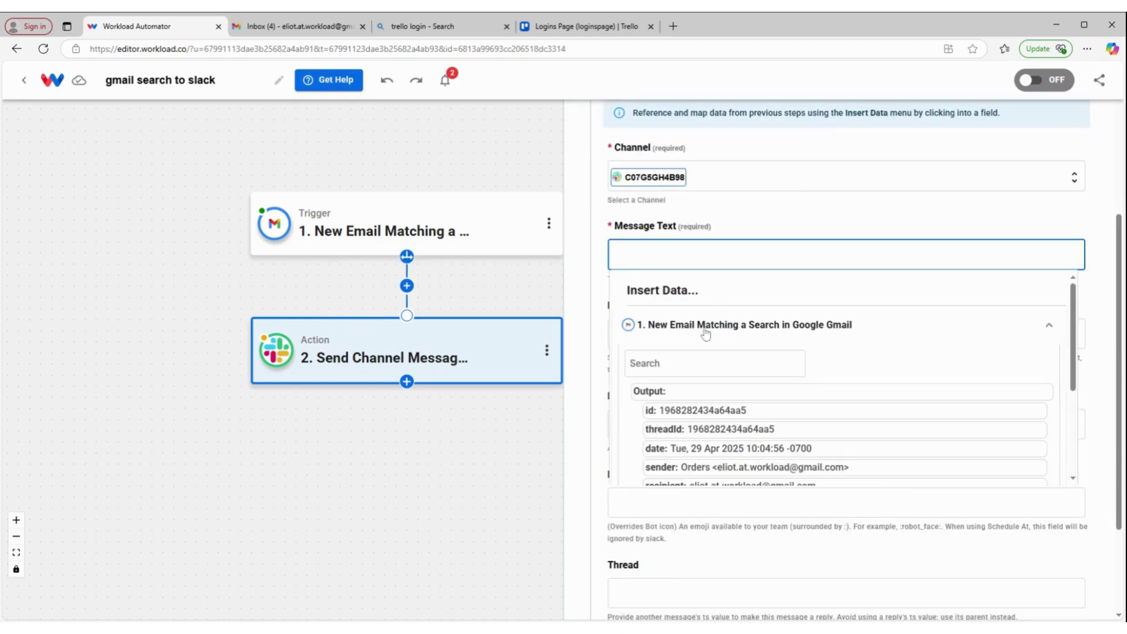
pyautogui.scroll(-2, 740, 398)
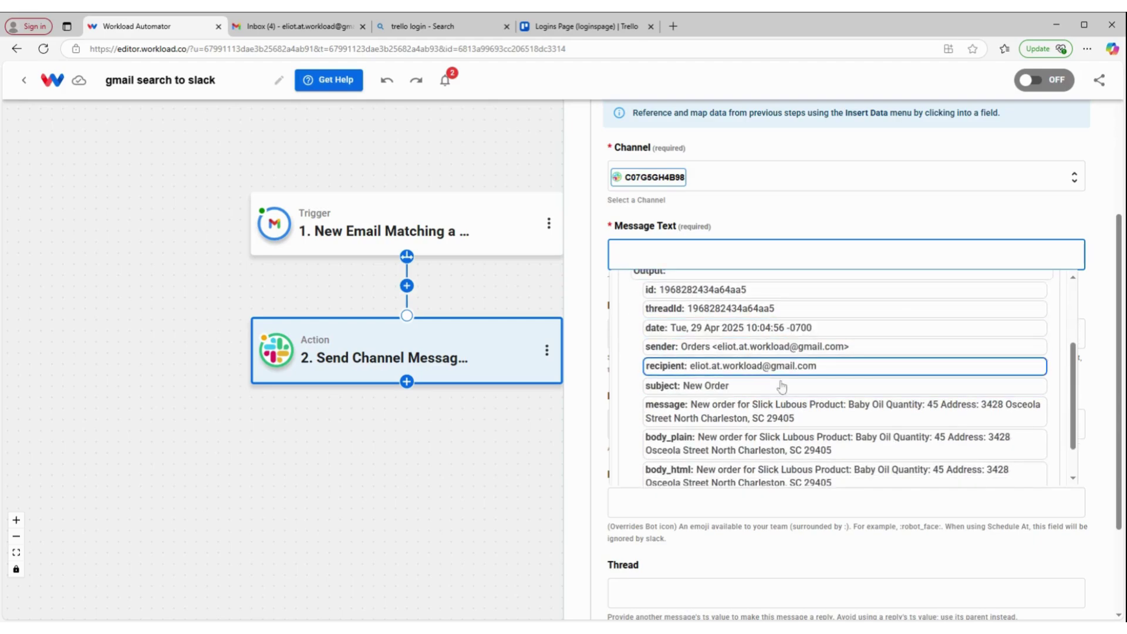
pyautogui.click(763, 411)
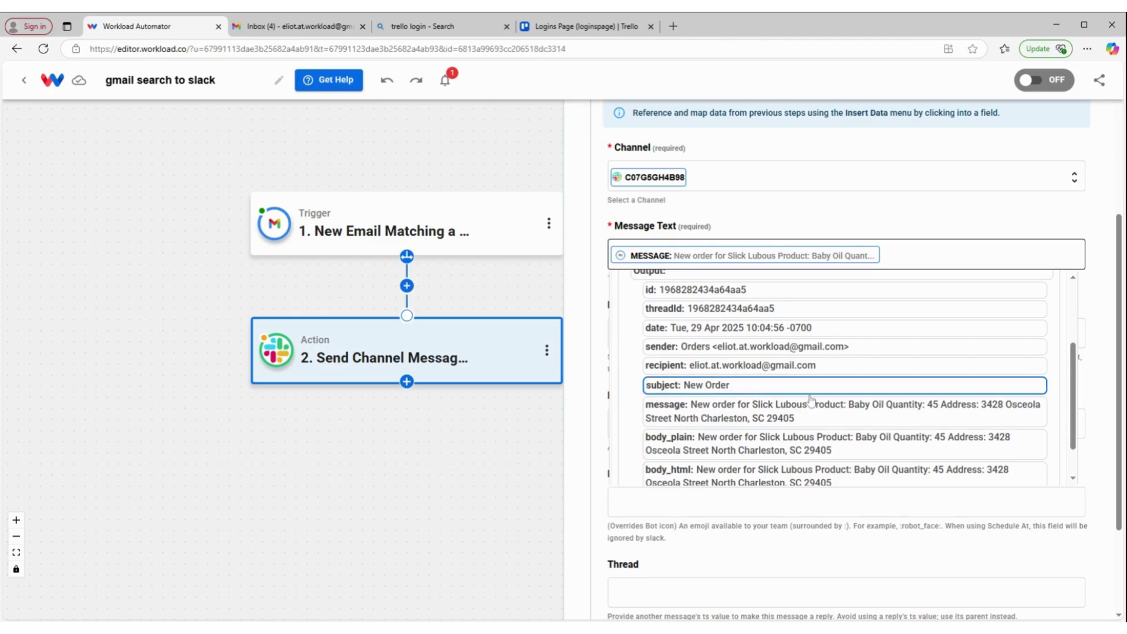
pyautogui.click(777, 234)
pyautogui.scroll(-1, 685, 350)
pyautogui.scroll(-2, 686, 351)
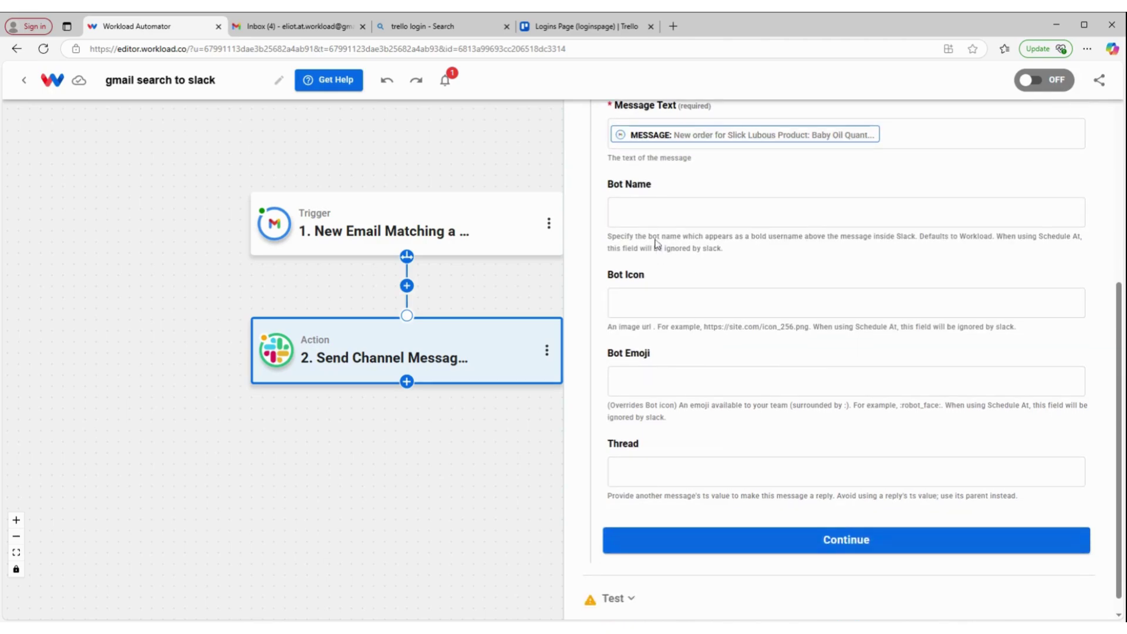
# Set the Slack Bot Name to the Gmail email's subject field.
pyautogui.click(658, 216)
pyautogui.click(686, 287)
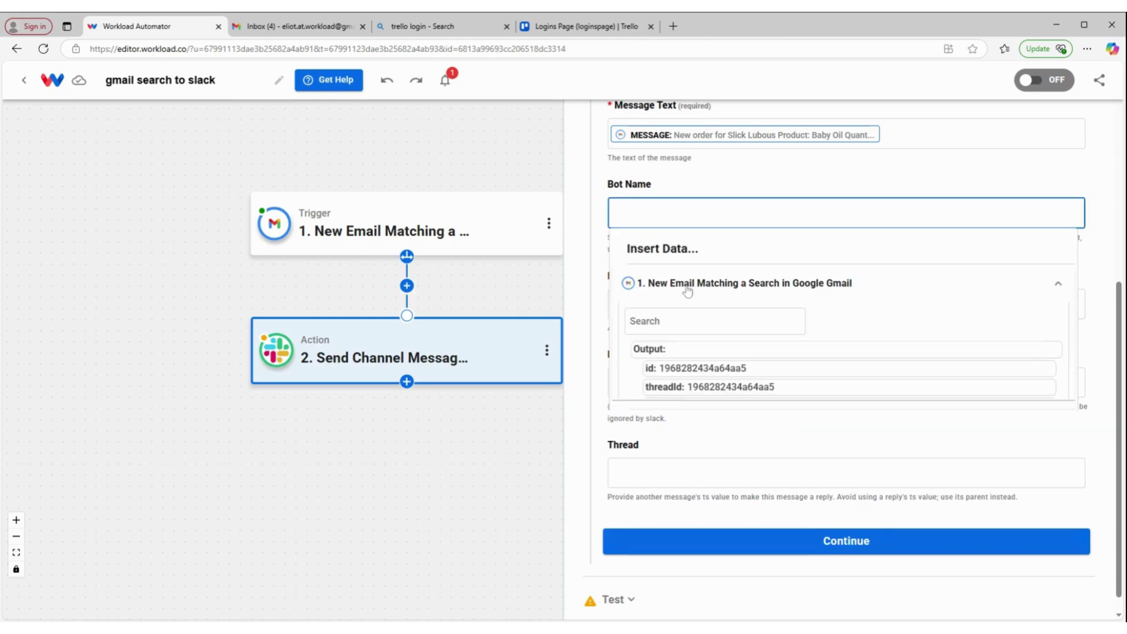
pyautogui.scroll(-1, 699, 328)
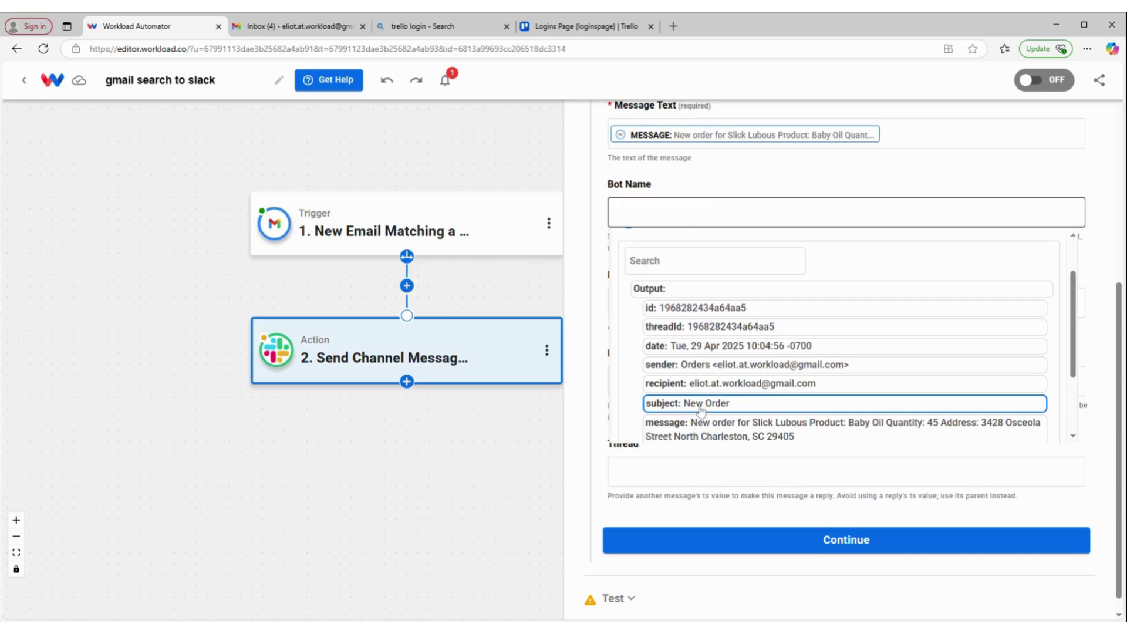
pyautogui.click(700, 405)
pyautogui.click(723, 178)
pyautogui.scroll(1, 722, 199)
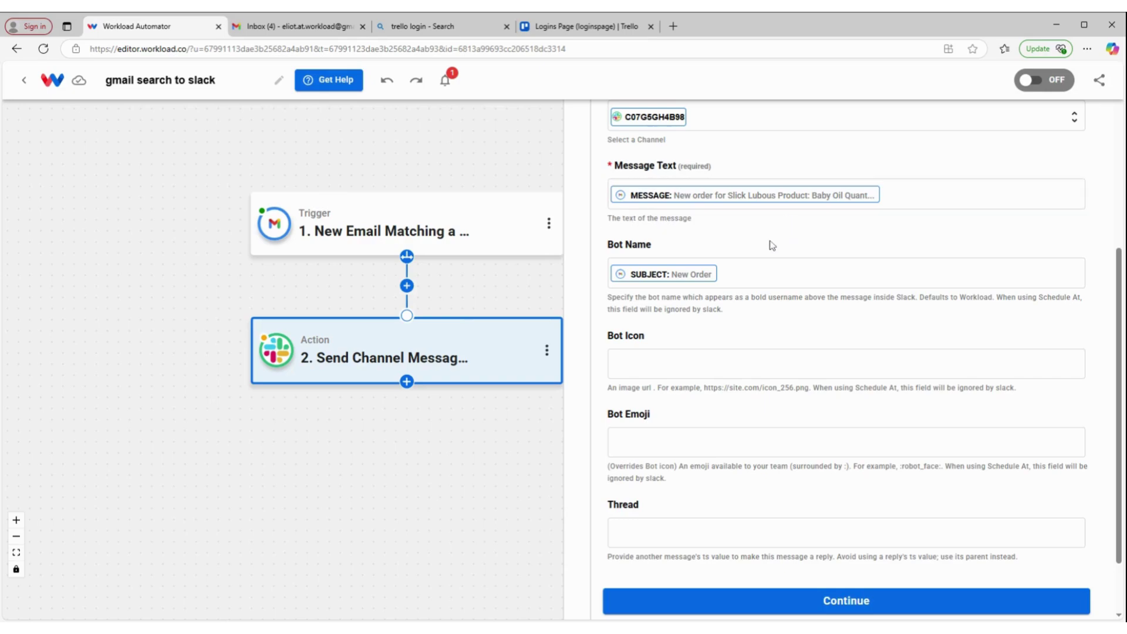
pyautogui.scroll(-1, 772, 245)
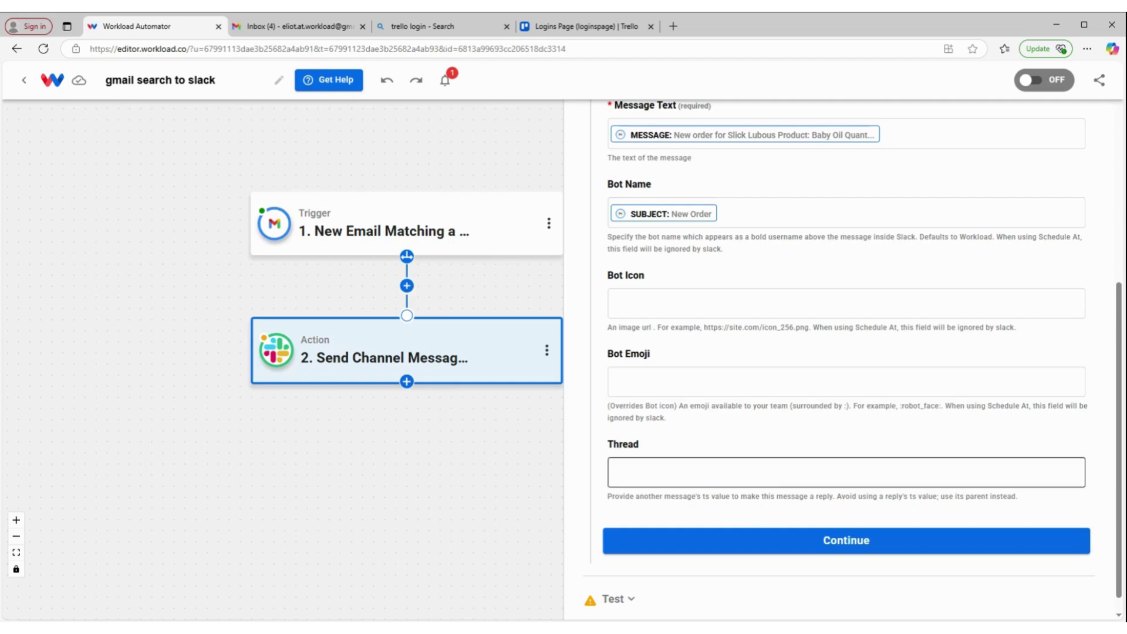
# Test the Slack action and review the Success response data.
pyautogui.click(742, 540)
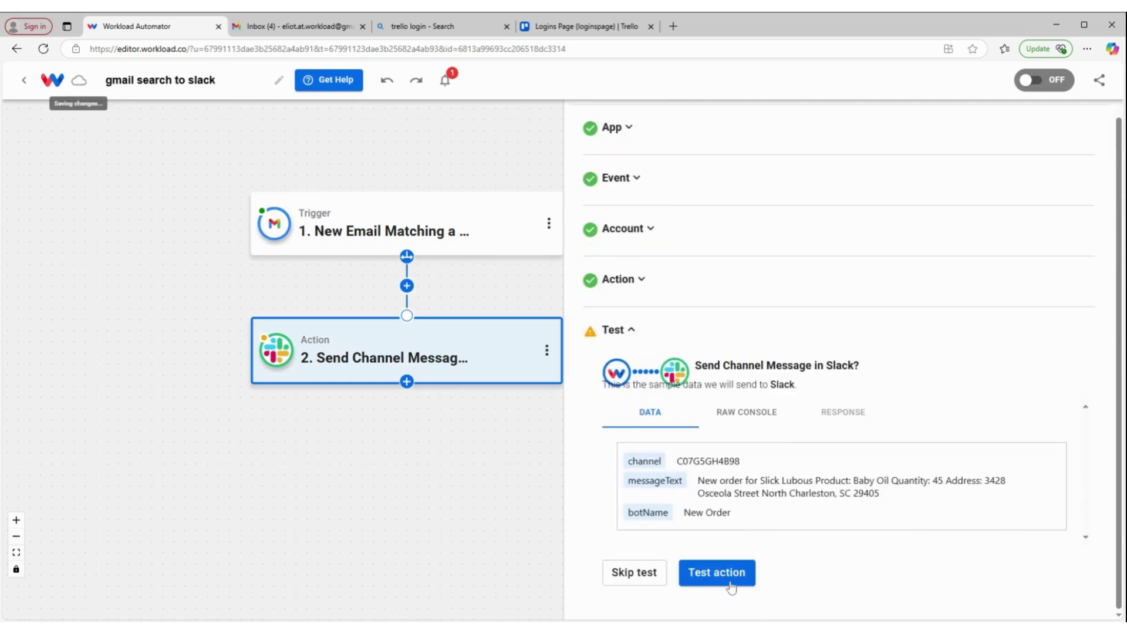
pyautogui.click(730, 584)
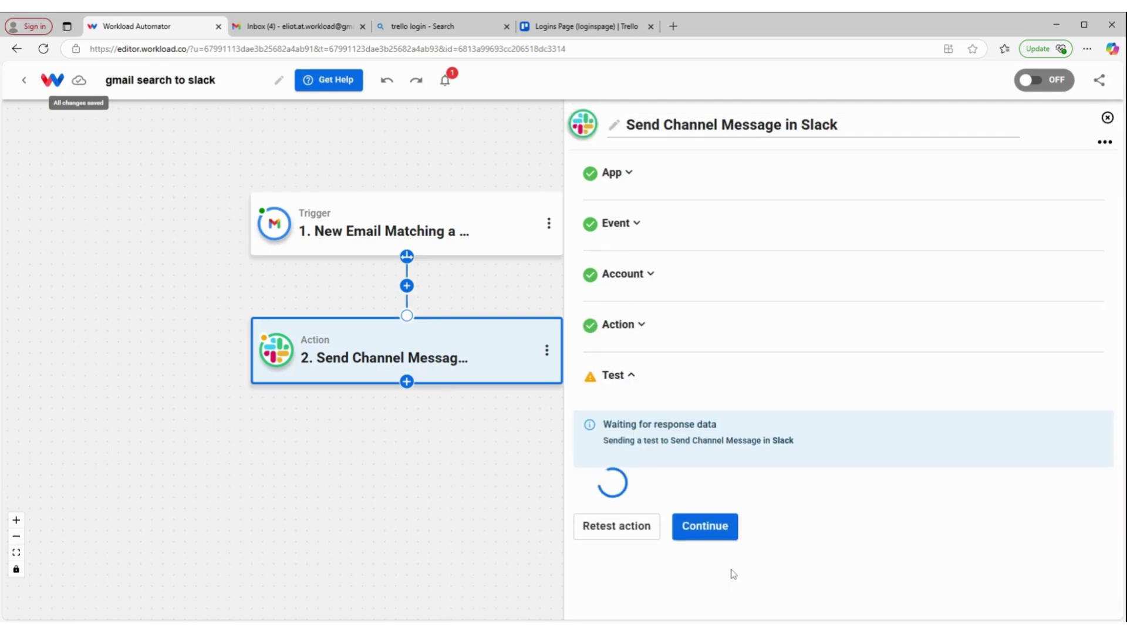
pyautogui.scroll(-1, 733, 563)
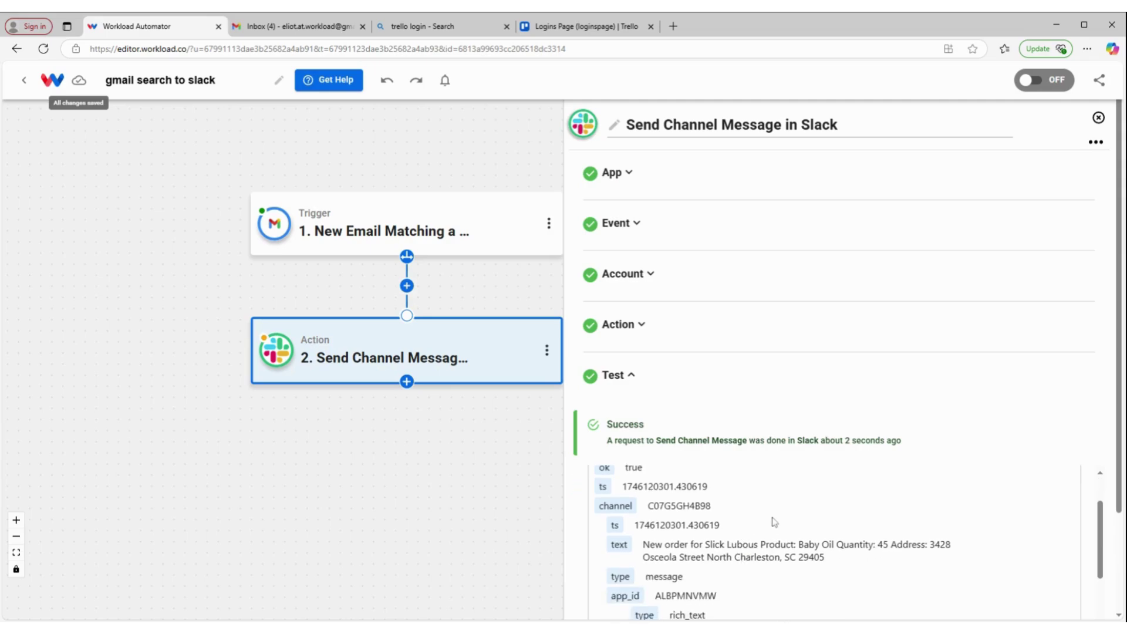
pyautogui.scroll(-5, 772, 522)
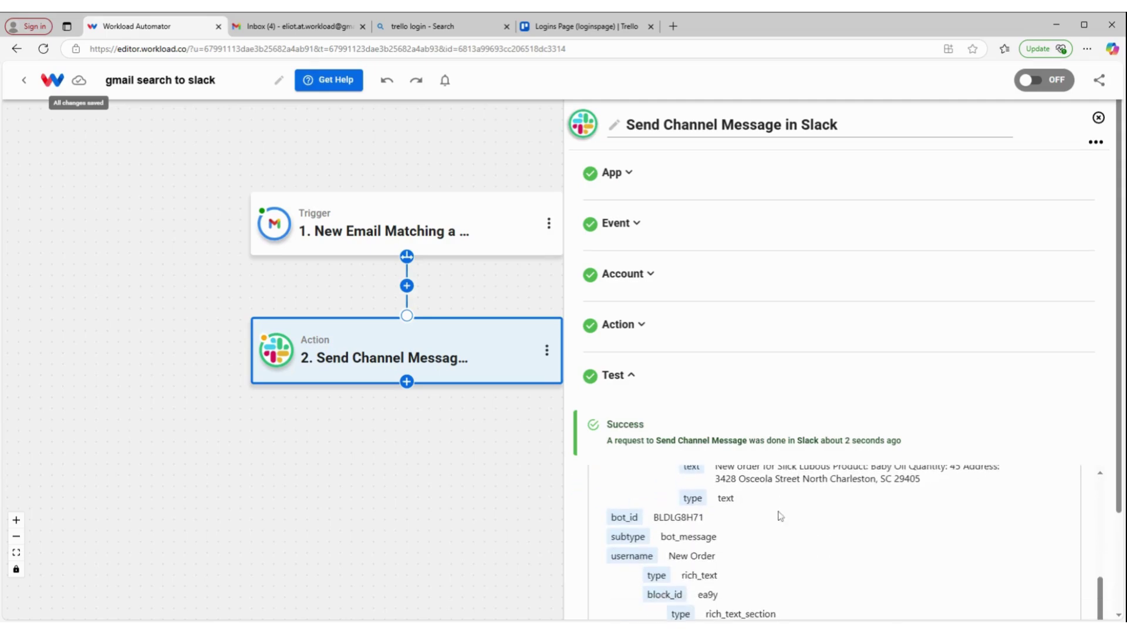
pyautogui.scroll(-1, 780, 515)
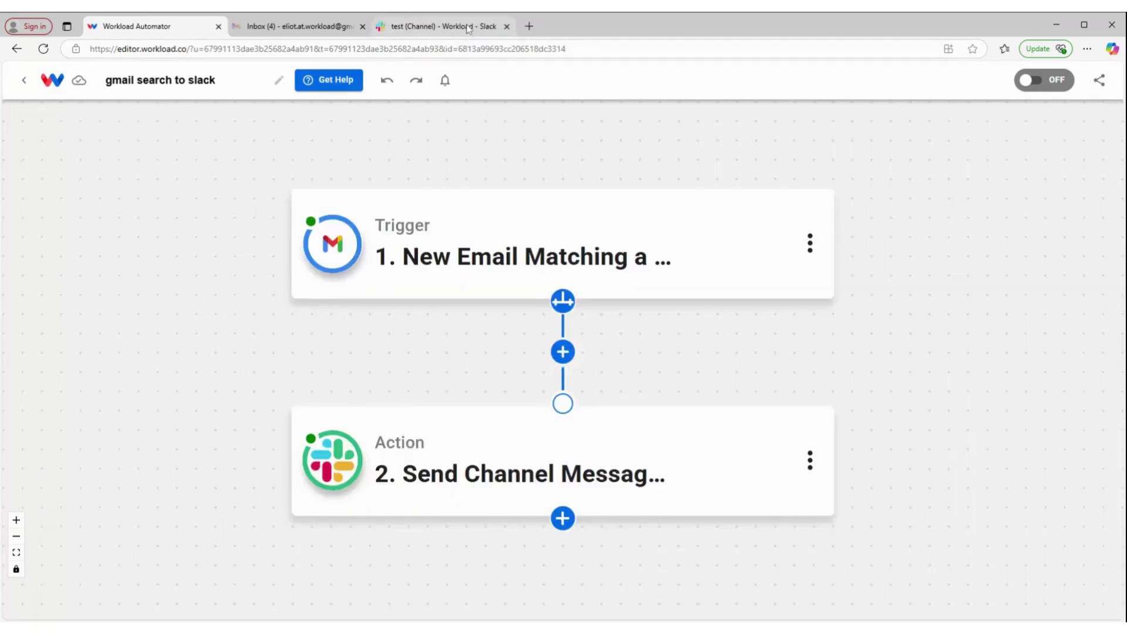
# Check the New Order test message in Slack's #test channel and view its sender app card.
pyautogui.click(468, 28)
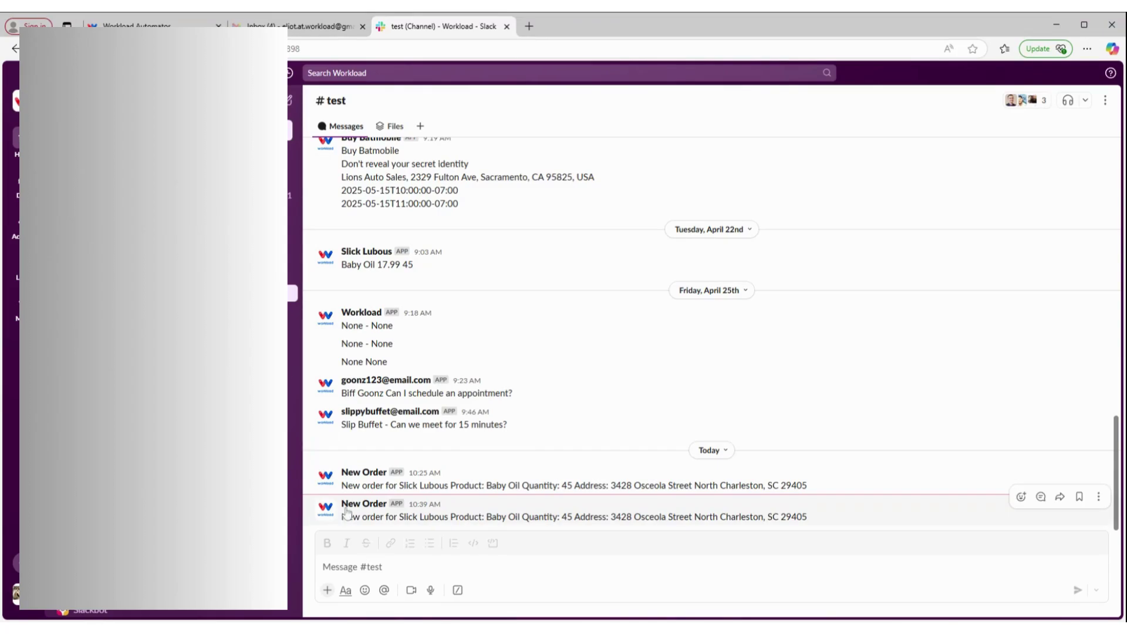
pyautogui.click(374, 505)
pyautogui.click(350, 505)
pyautogui.click(350, 505)
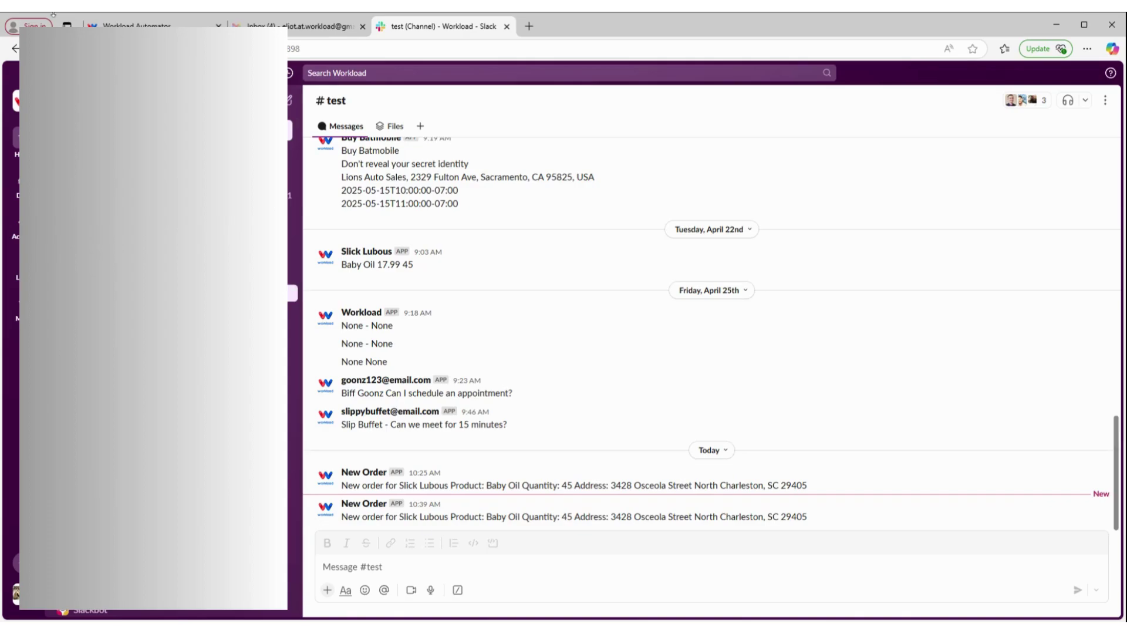
# Back in the workflow editor, flip the OFF toggle on to activate the workflow.
pyautogui.click(176, 26)
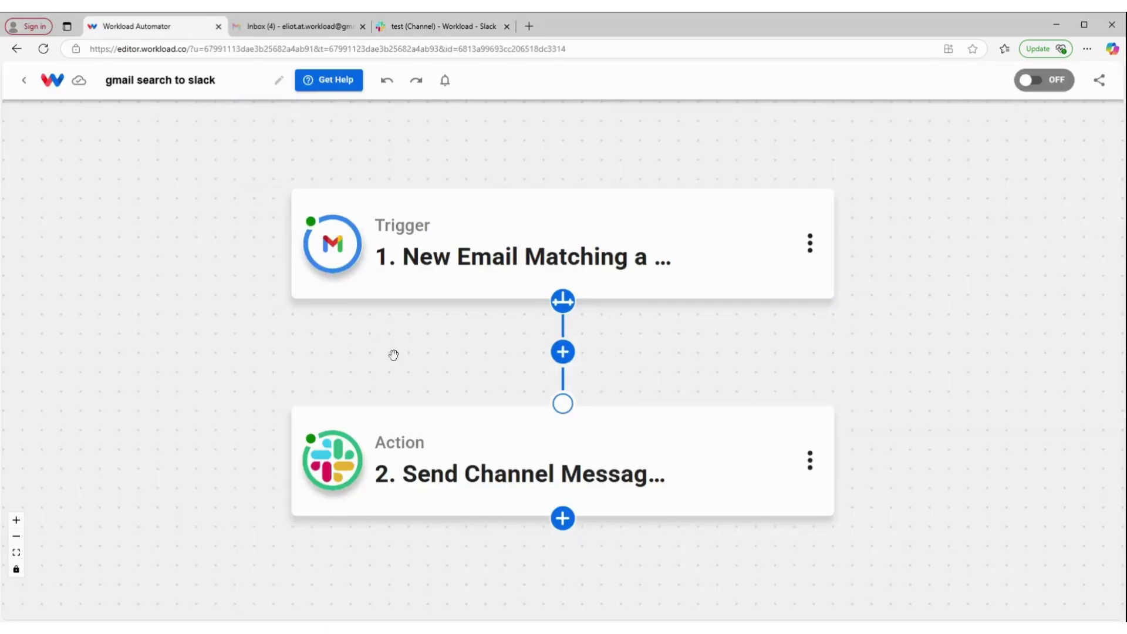
pyautogui.moveTo(417, 277)
pyautogui.moveTo(376, 487)
pyautogui.click(1034, 80)
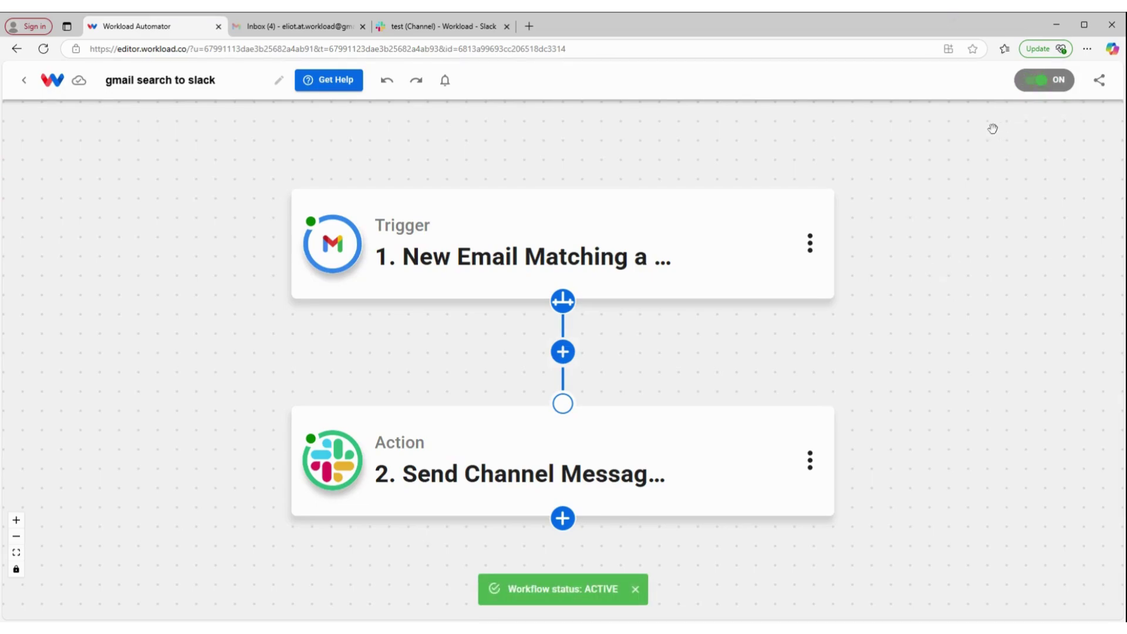